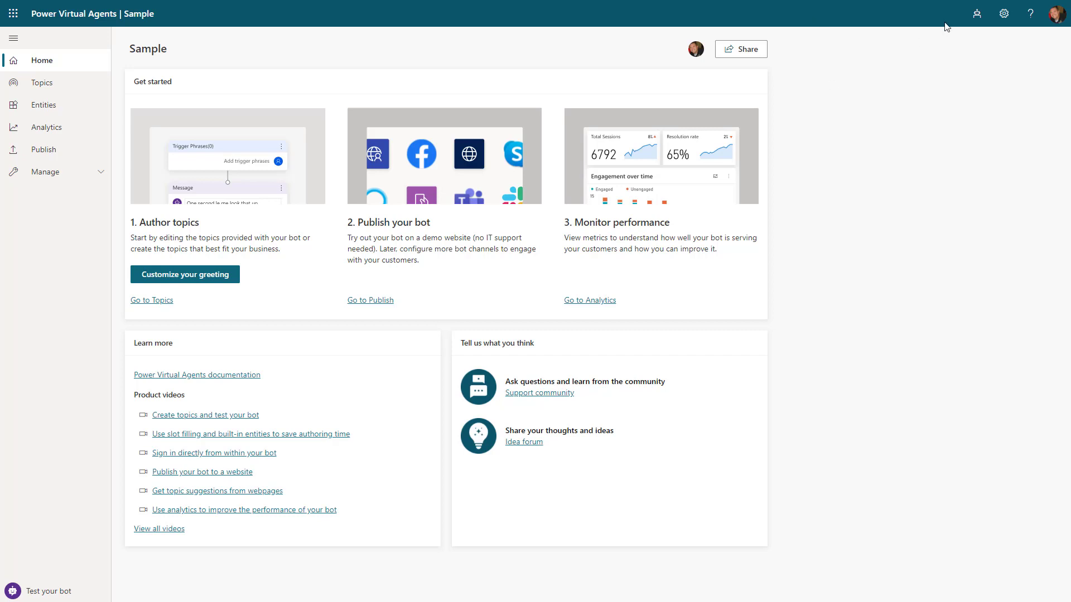
- Fill in a new bot form with the name Sample, language English (US) and the CS and FS (mslearnomnichannel) environment
click(977, 17)
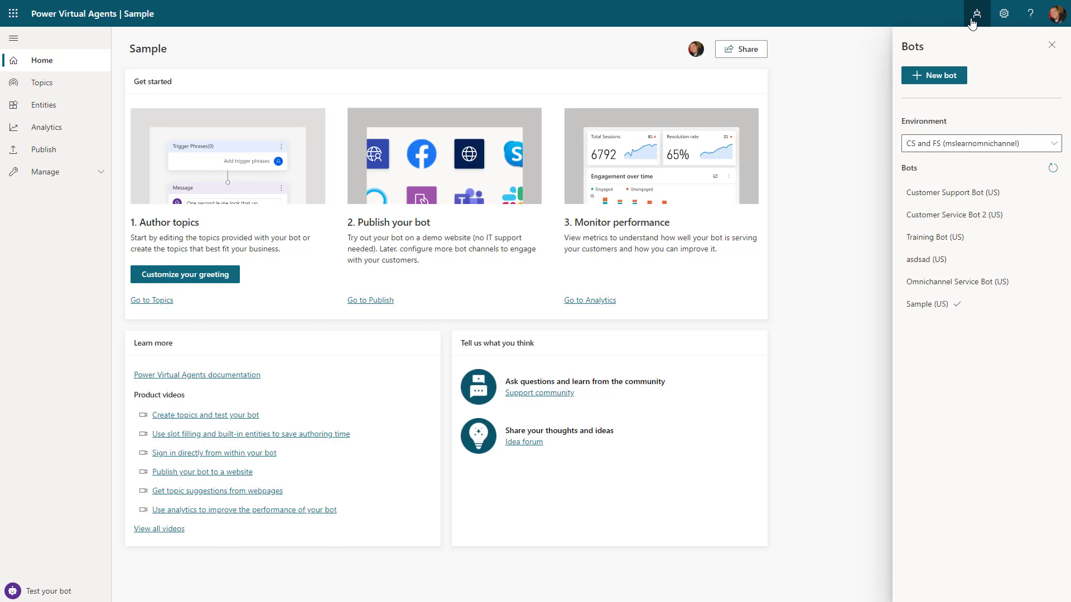
click(942, 80)
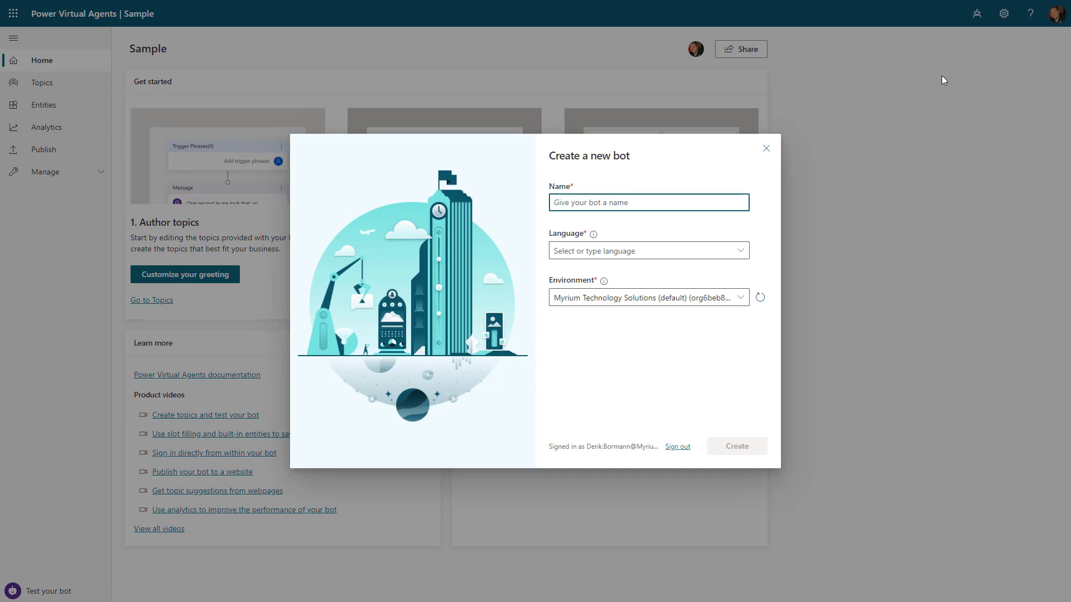
text(Sample)
click(660, 250)
click(600, 309)
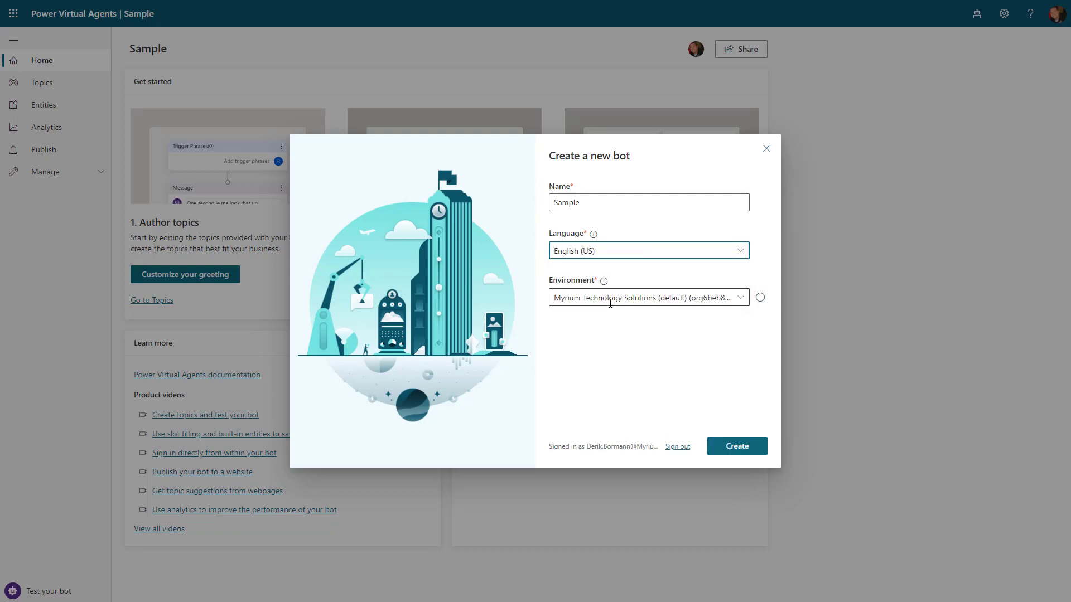
click(742, 300)
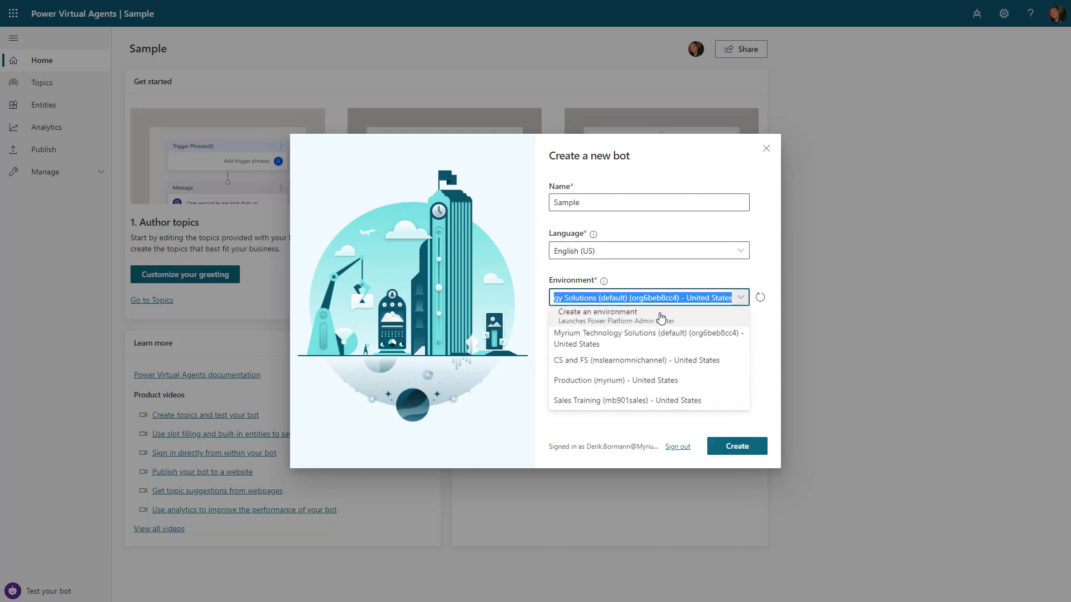
click(615, 369)
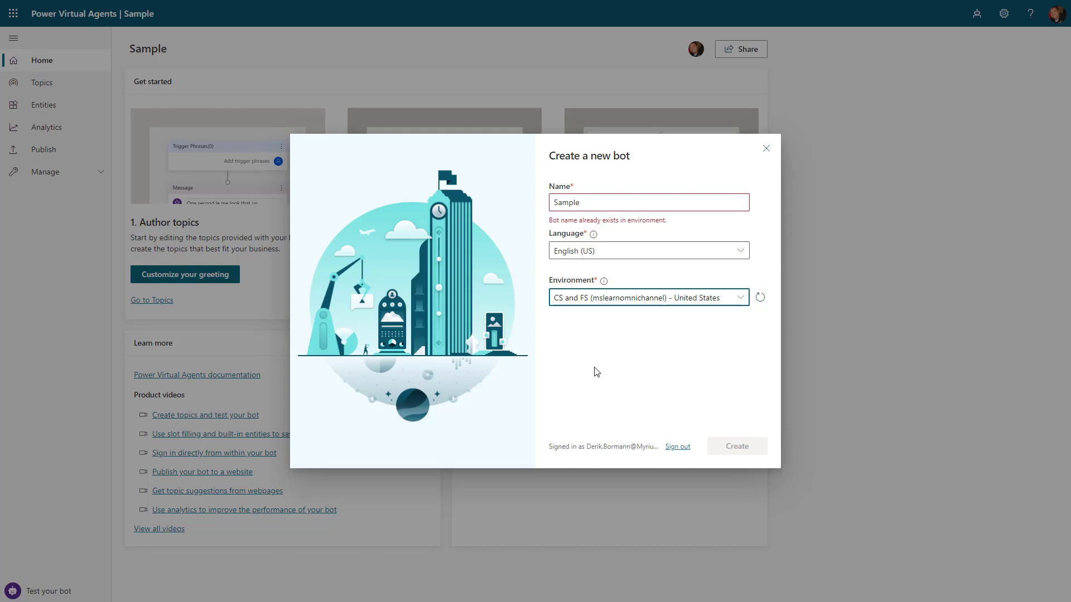
- Change the new bot's name to Sample1 and discard the form without creating the bot
click(600, 211)
text(1)
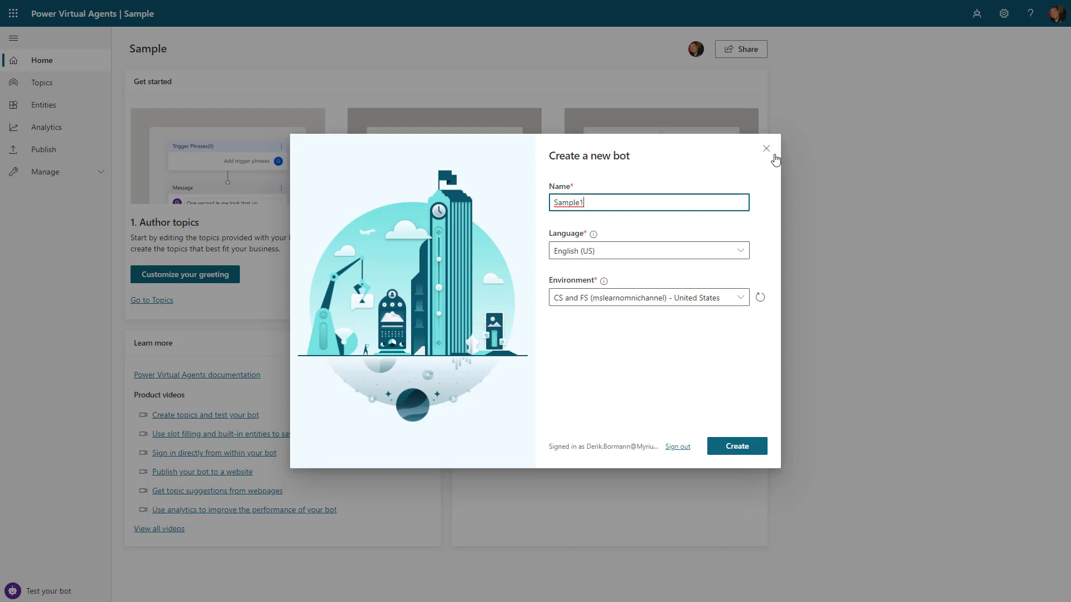
click(770, 154)
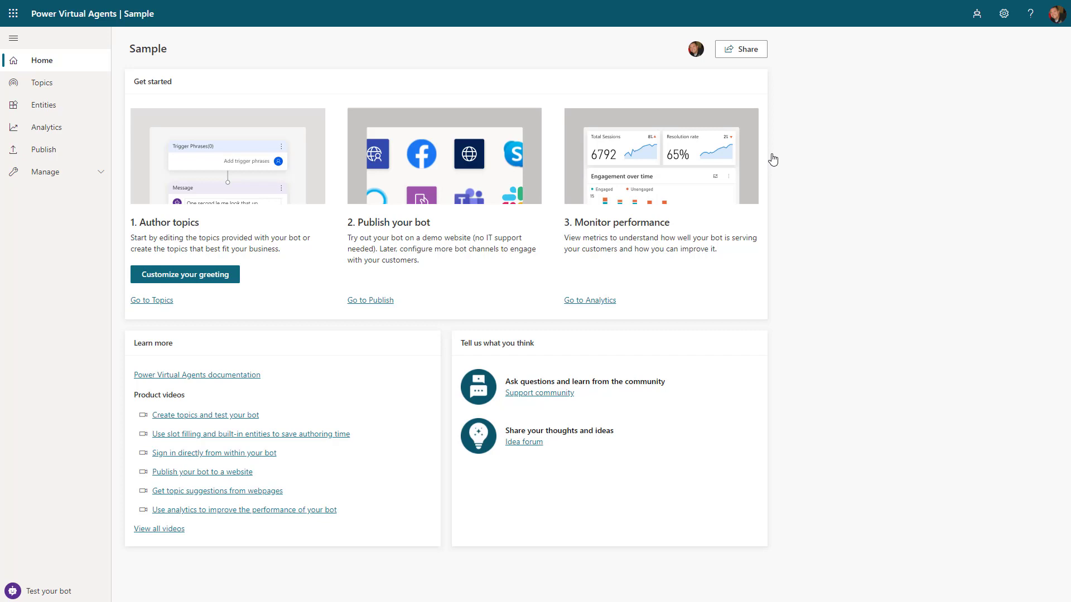
- View the bot's entities and open the Store Hours topic in the authoring canvas
click(75, 114)
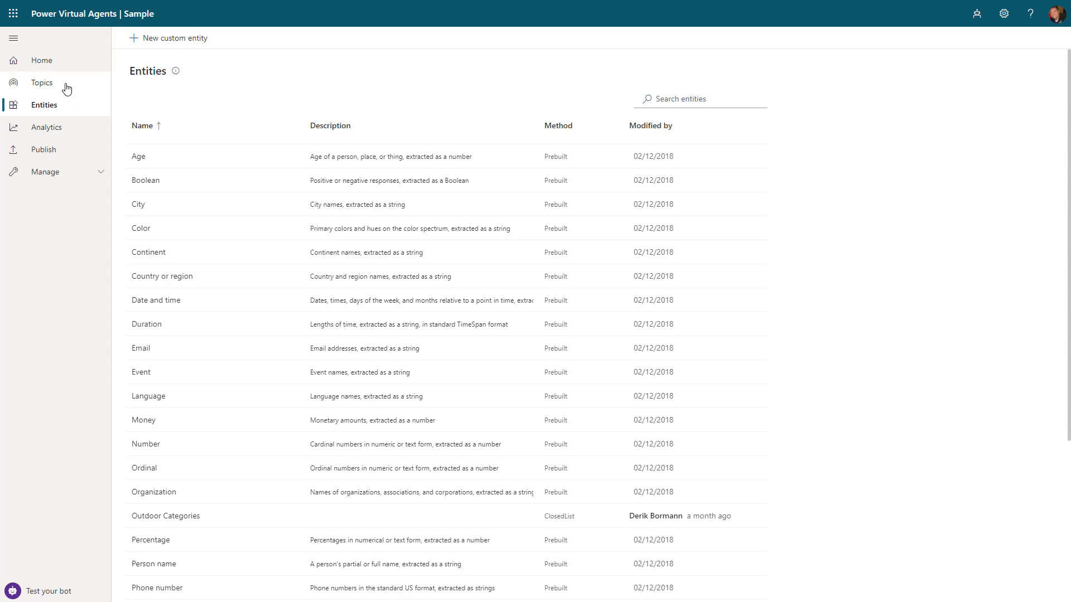
click(65, 87)
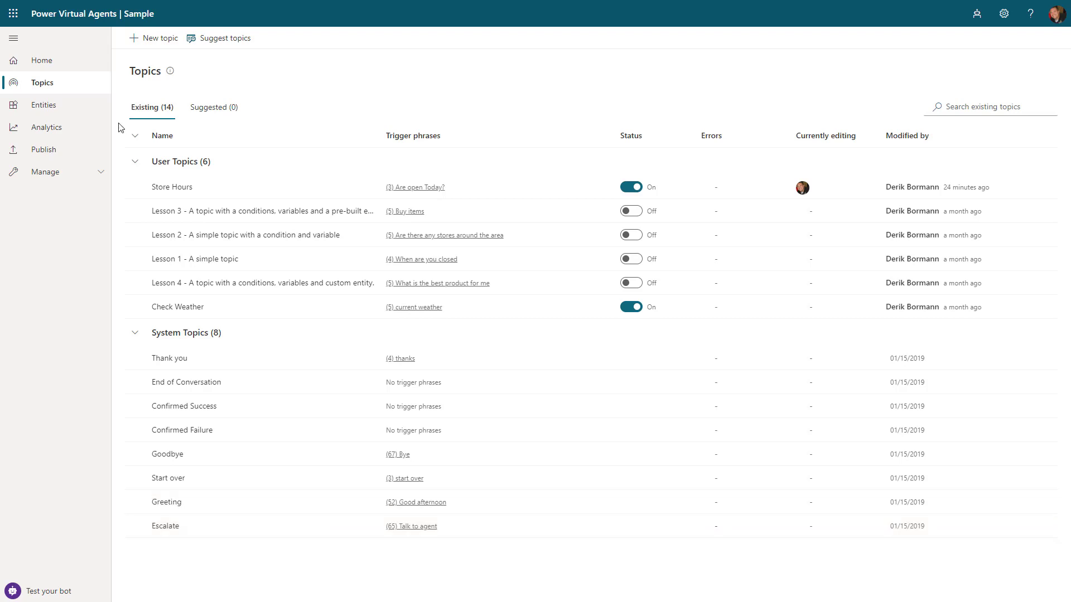
click(186, 190)
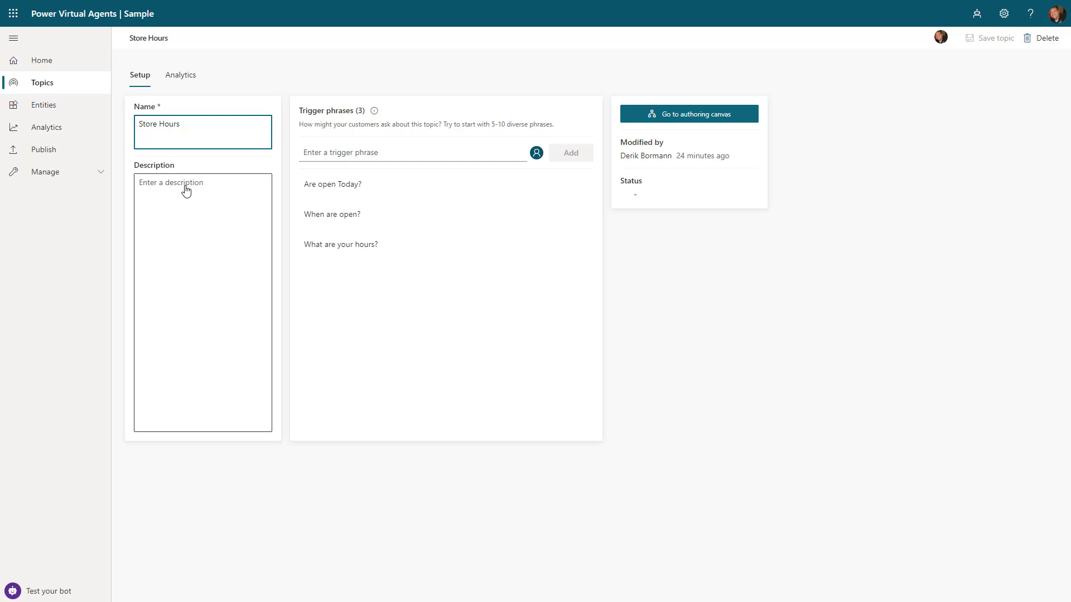
click(690, 115)
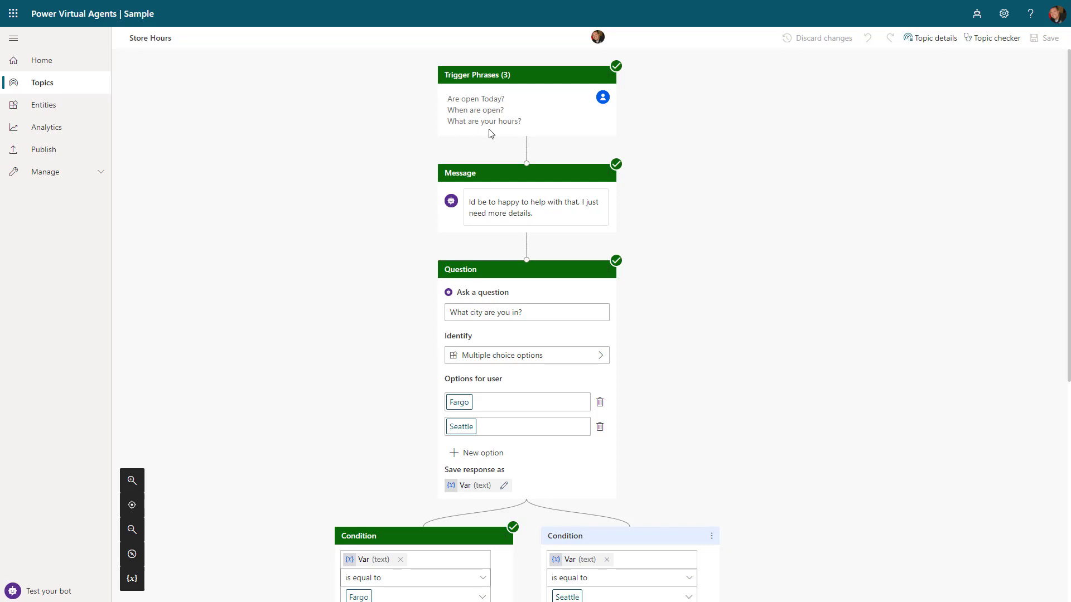
- Examine the Store Hours conversation flow, including its city question, Fargo and Seattle branches, reply messages and the options for adding nodes
click(527, 247)
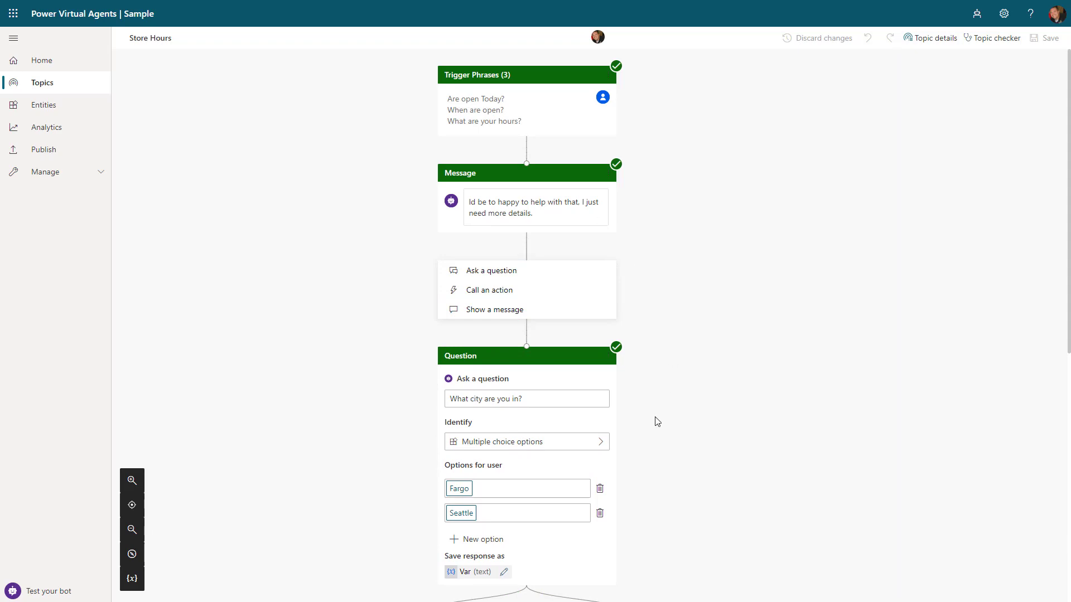
click(658, 435)
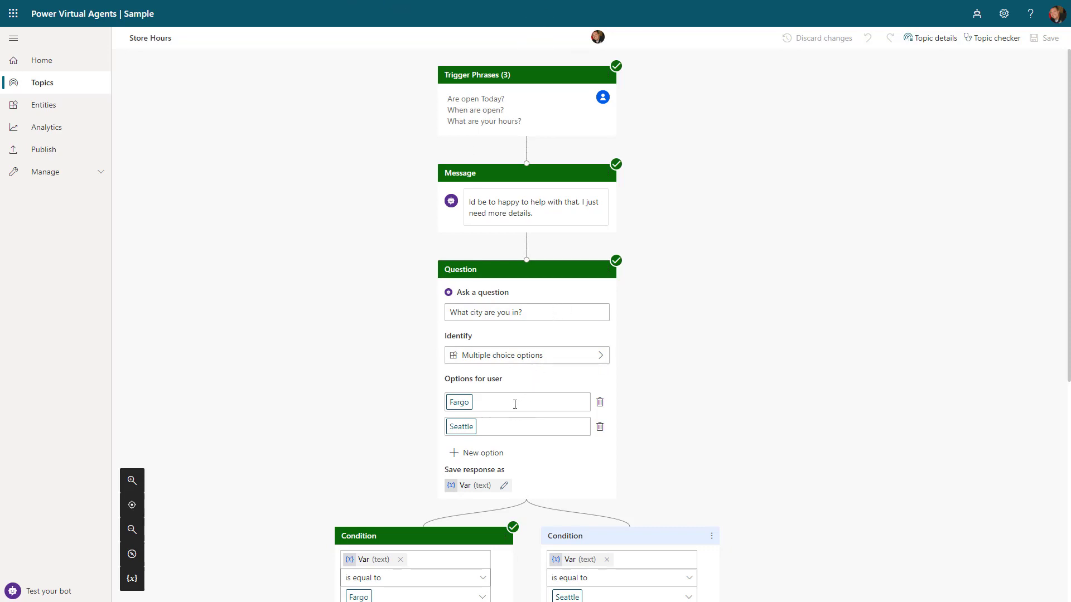
scroll(513, 410, down, 1)
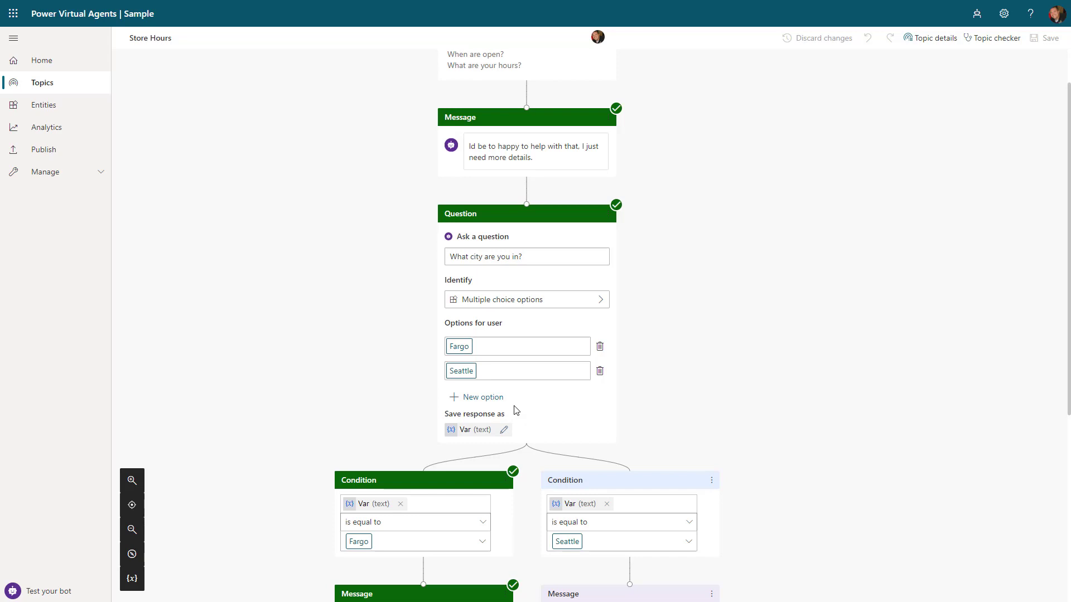
scroll(459, 289, down, 3)
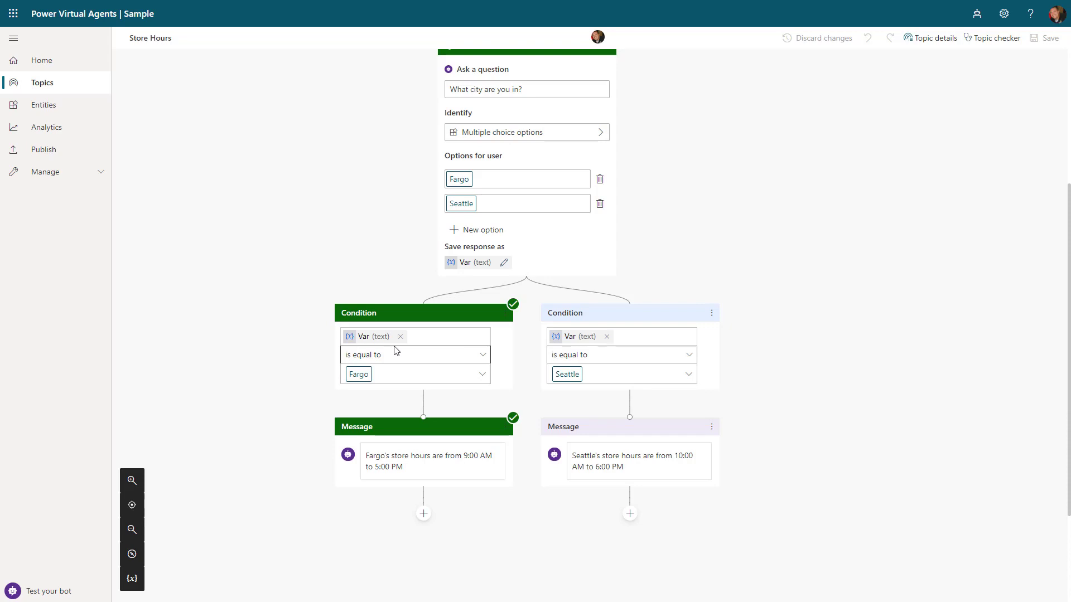
click(418, 469)
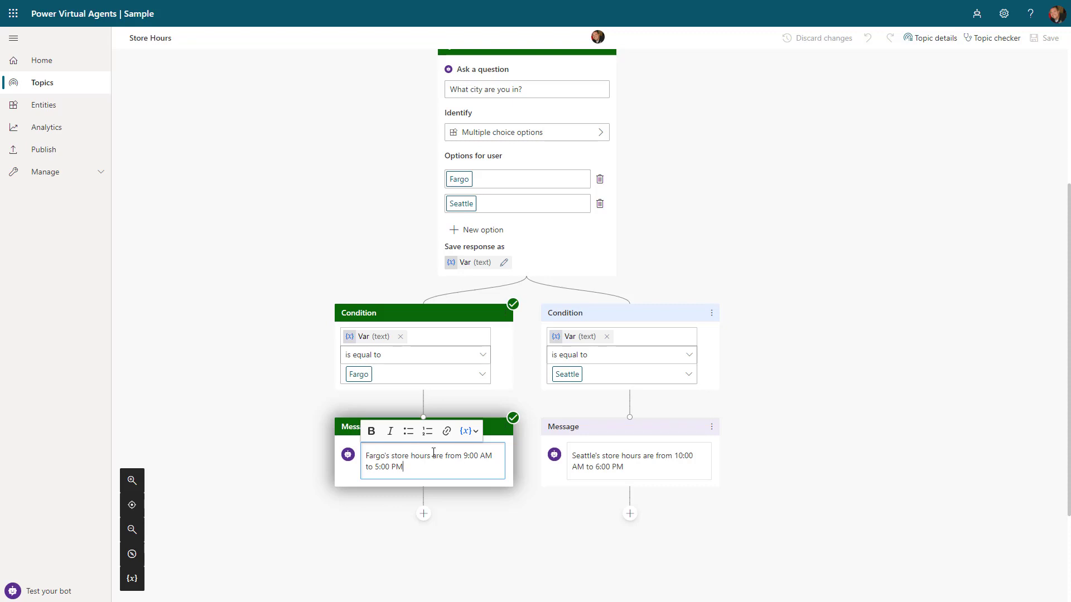
click(649, 475)
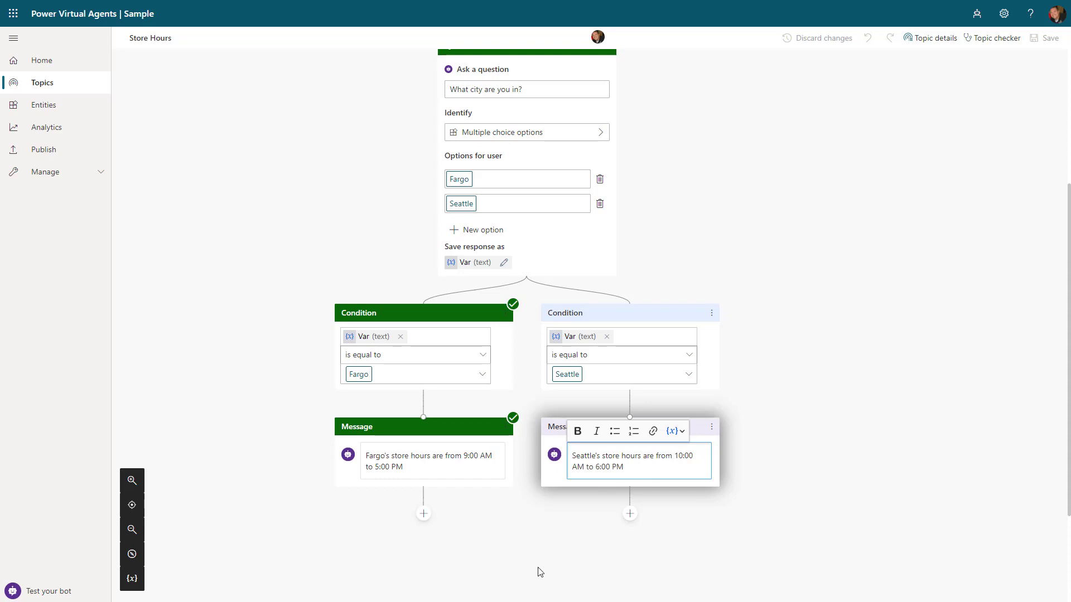
click(423, 514)
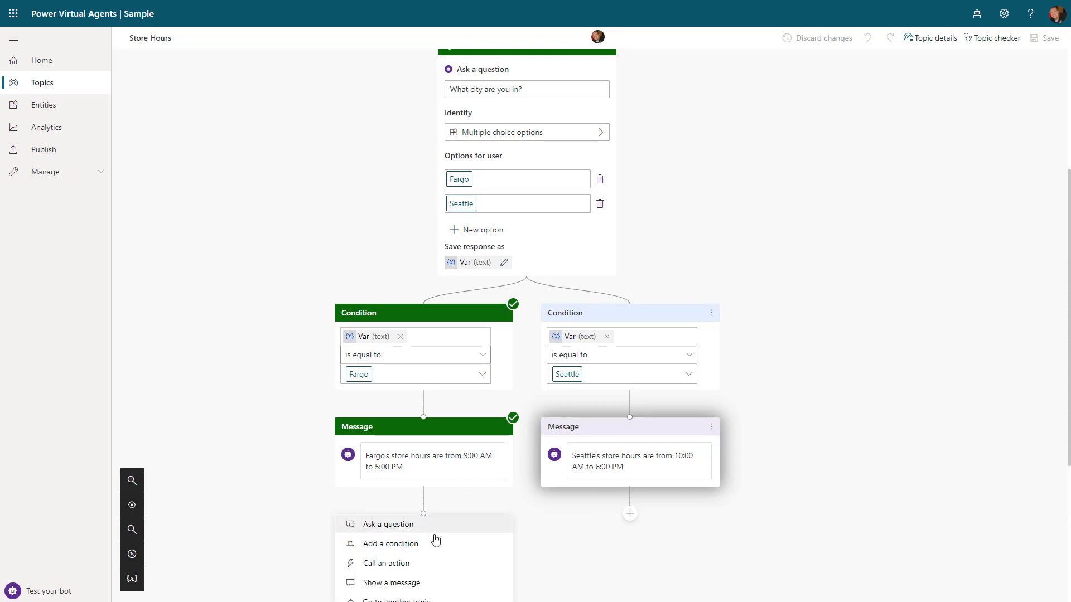
scroll(432, 538, down, 1)
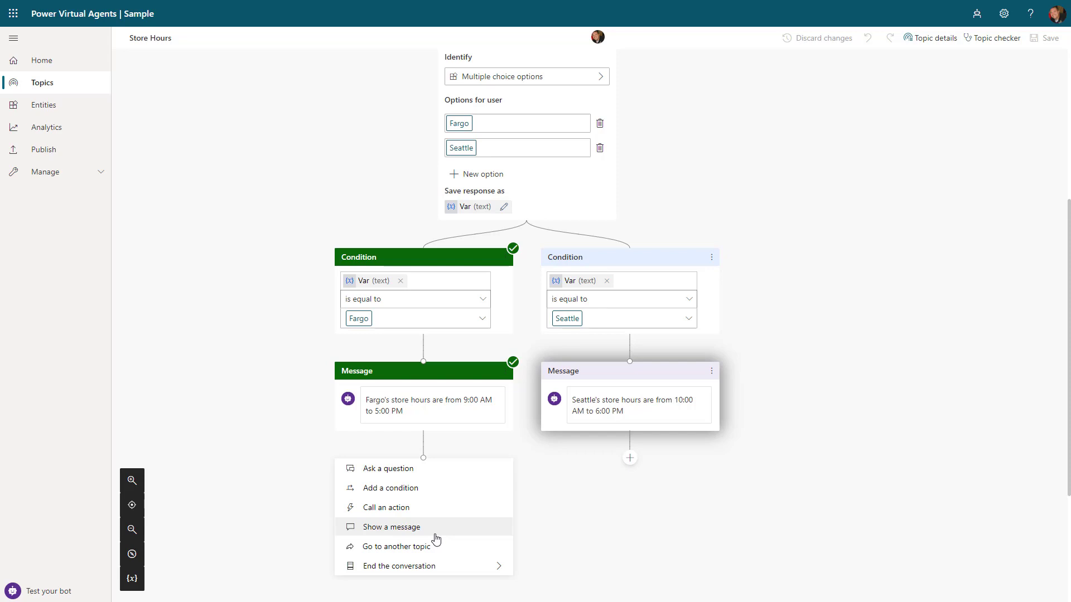
- Open the bot test chat, reset the conversation and send the message "Hello"
click(49, 590)
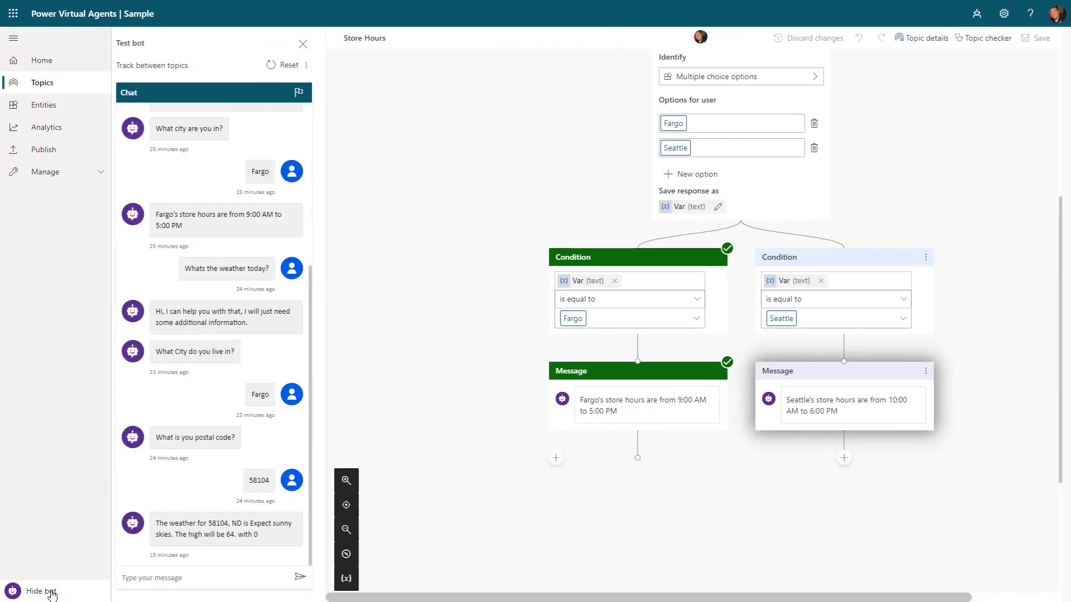
click(294, 65)
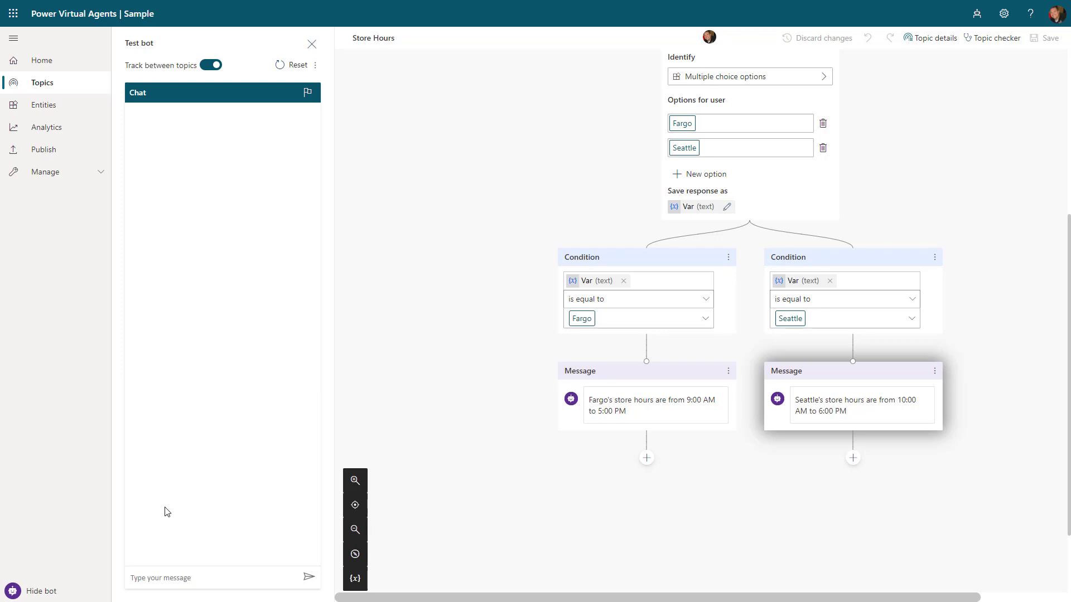
click(214, 575)
text(Hello)
key(Return)
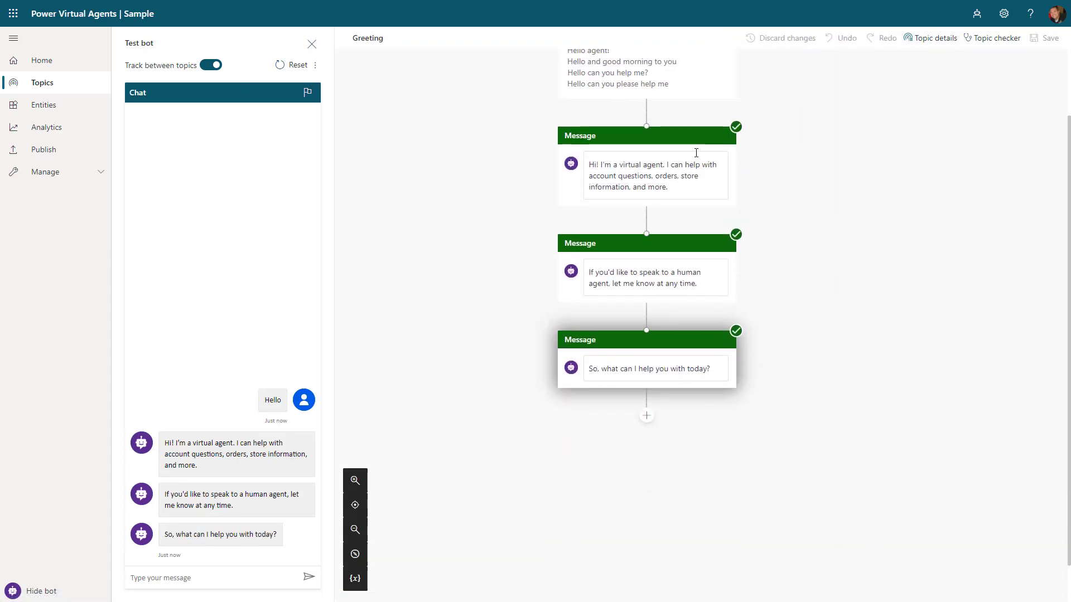
- Check the Greeting topic's flow, ask the test bot "When are you open" and choose Seattle as the city
scroll(649, 281, up, 2)
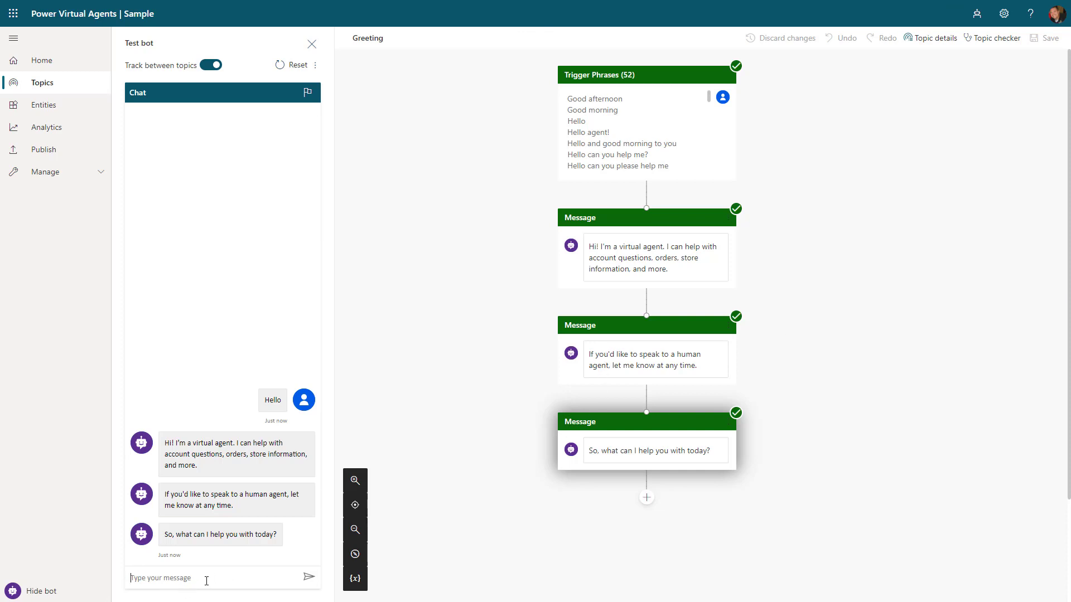
text(When are you aopen)
key(BackSpace)
key(BackSpace)
key(BackSpace)
key(BackSpace)
key(BackSpace)
text(open)
key(Return)
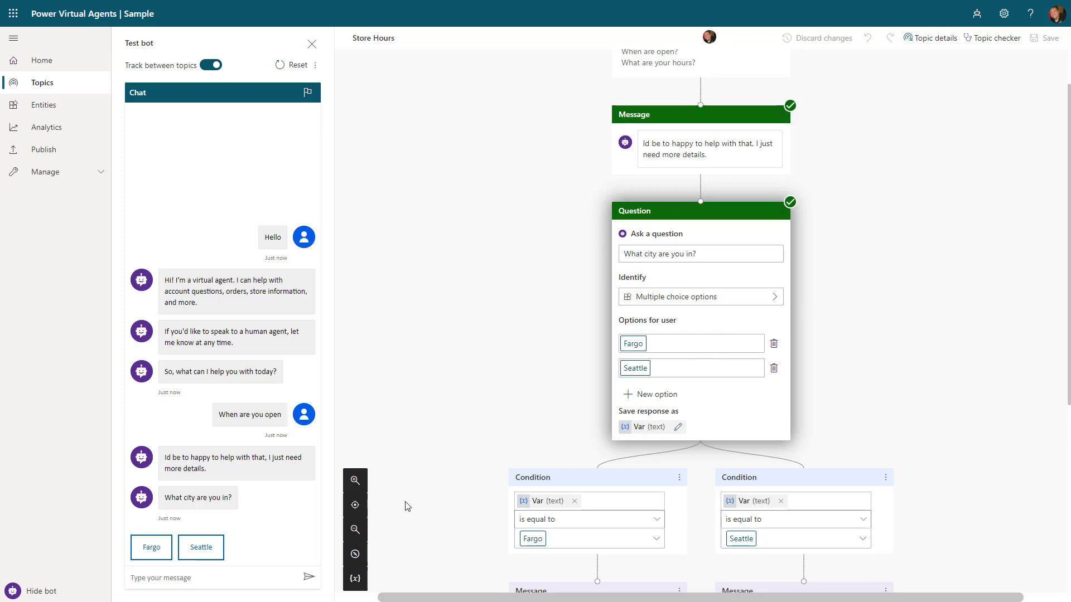
click(202, 547)
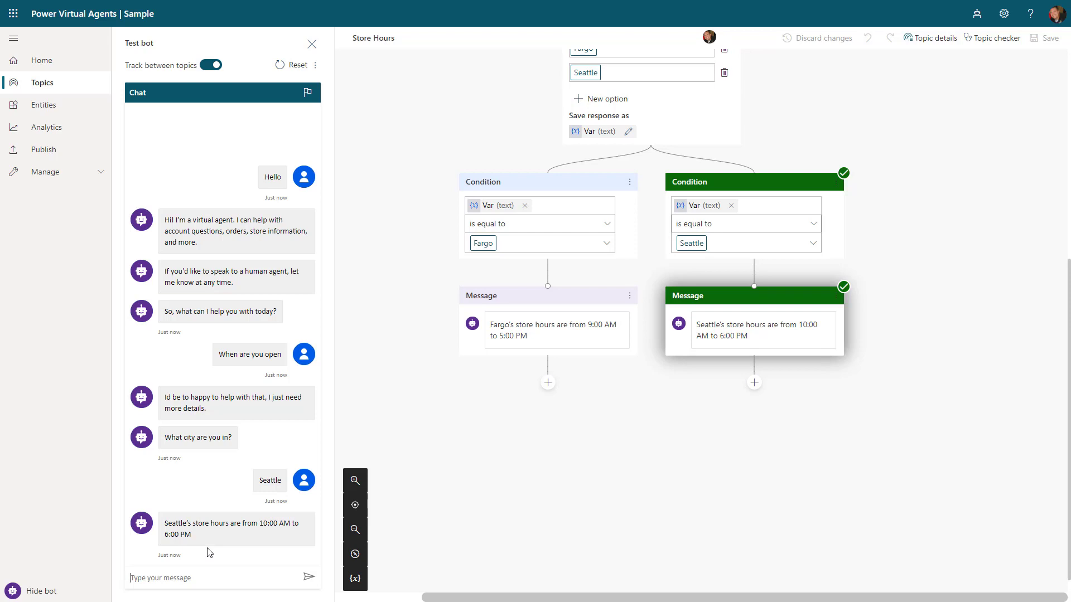
- Ask the test bot "What is the weather today?" and answer its questions with "I live in Fargo" and "my zip code is 58104"
text(What is the weather today?)
key(Return)
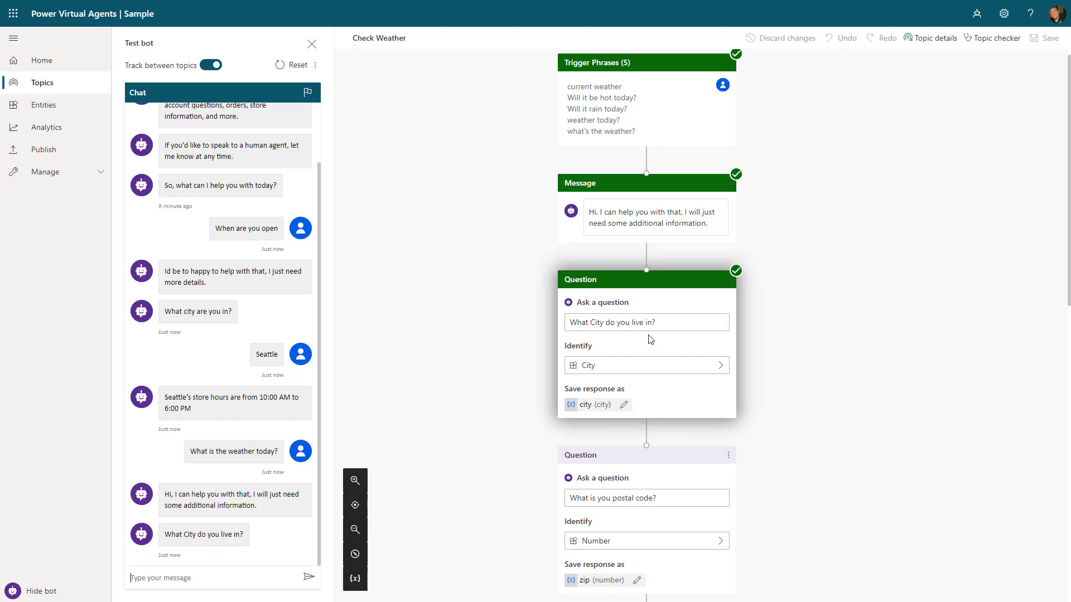
click(221, 576)
text(I liv)
text(Fargo)
key(Return)
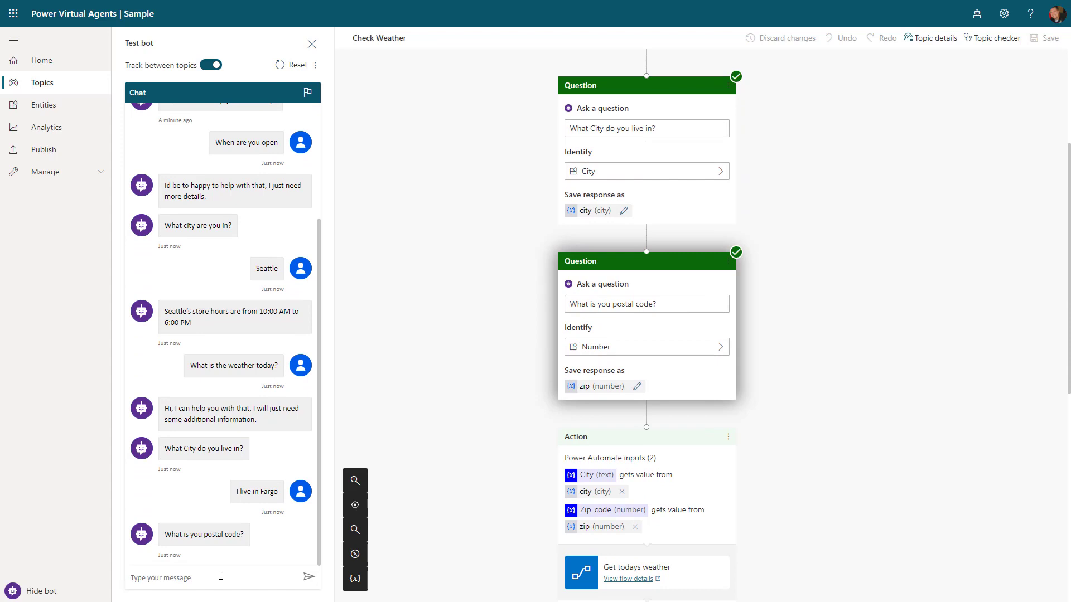
text(my zip code is 58104)
key(Return)
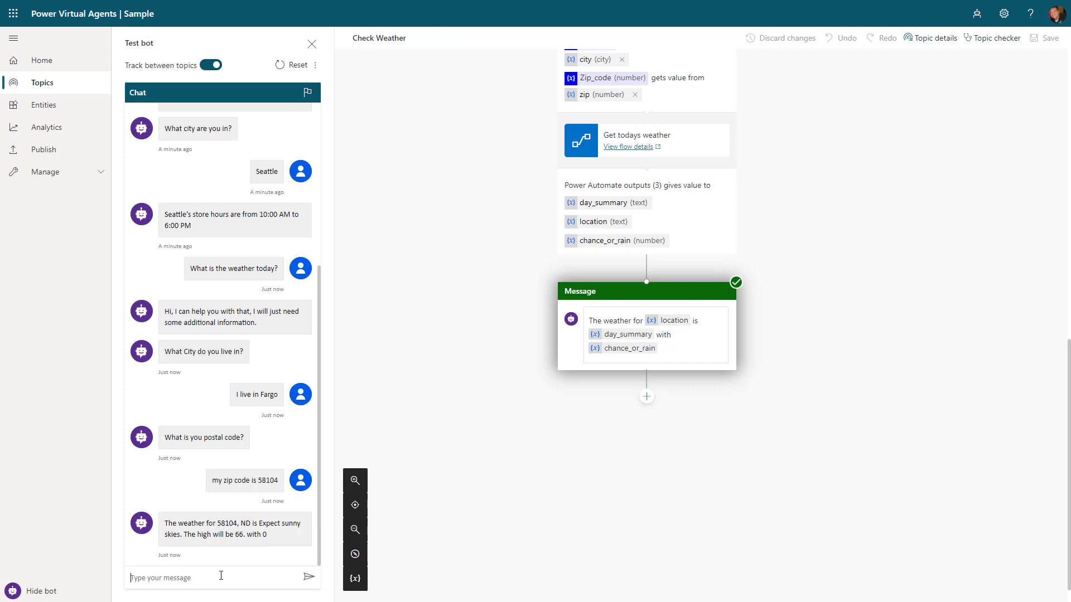
- Publish the bot's latest content and confirm the publication
click(67, 153)
click(403, 112)
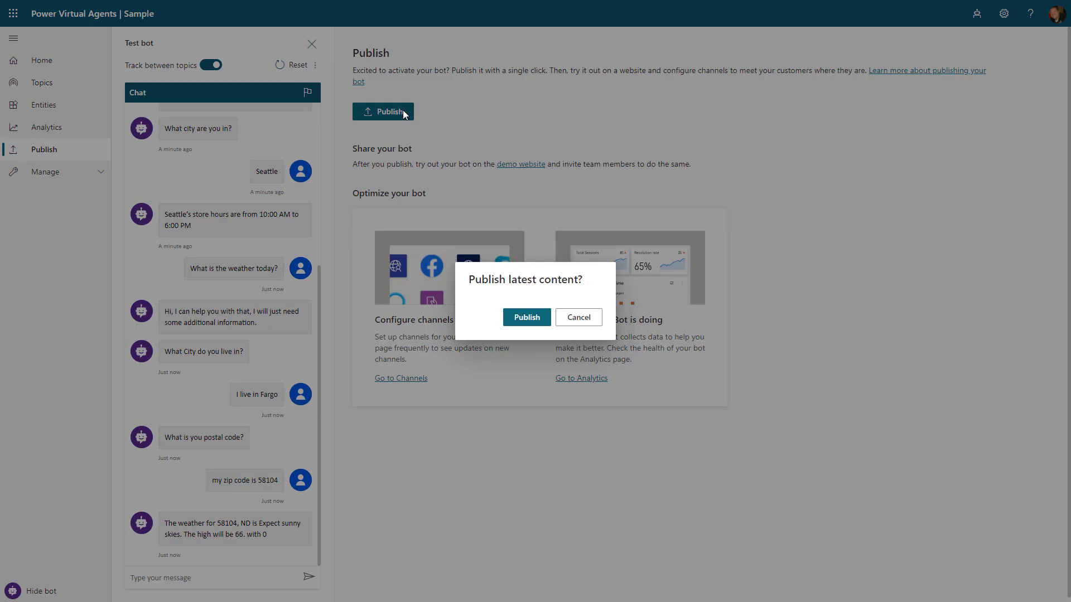
click(532, 318)
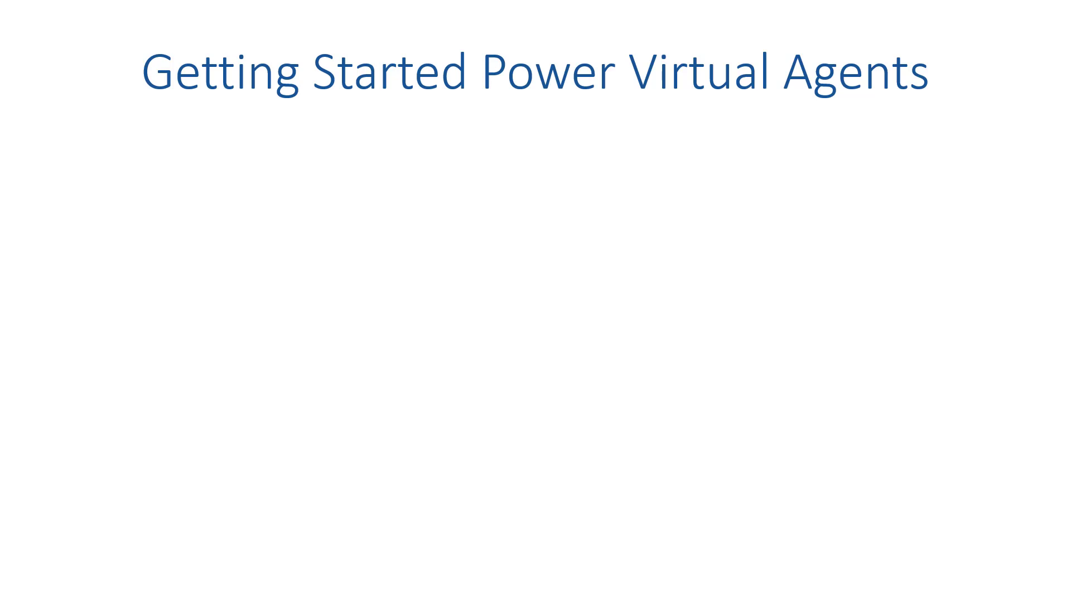
click(905, 331)
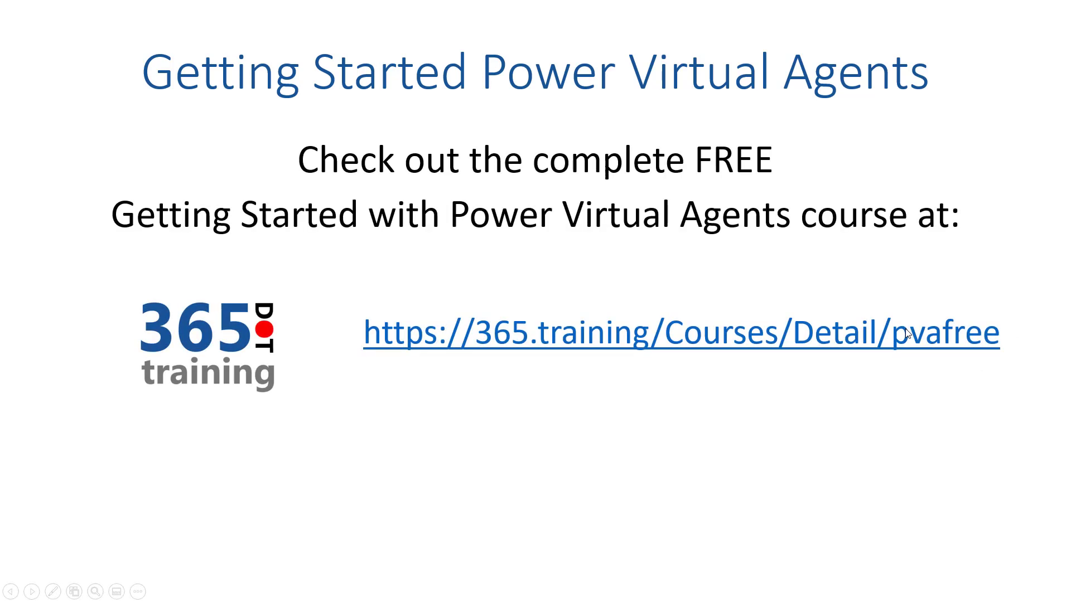